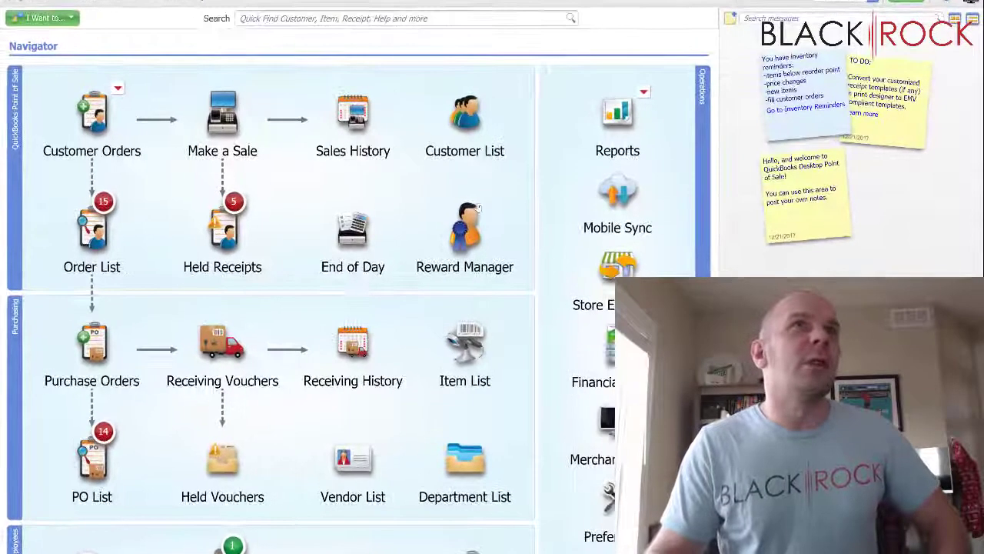
- Start a receipt with one Big Dumb Boots at 69.99 despite low stock, widening Item Name
click(226, 112)
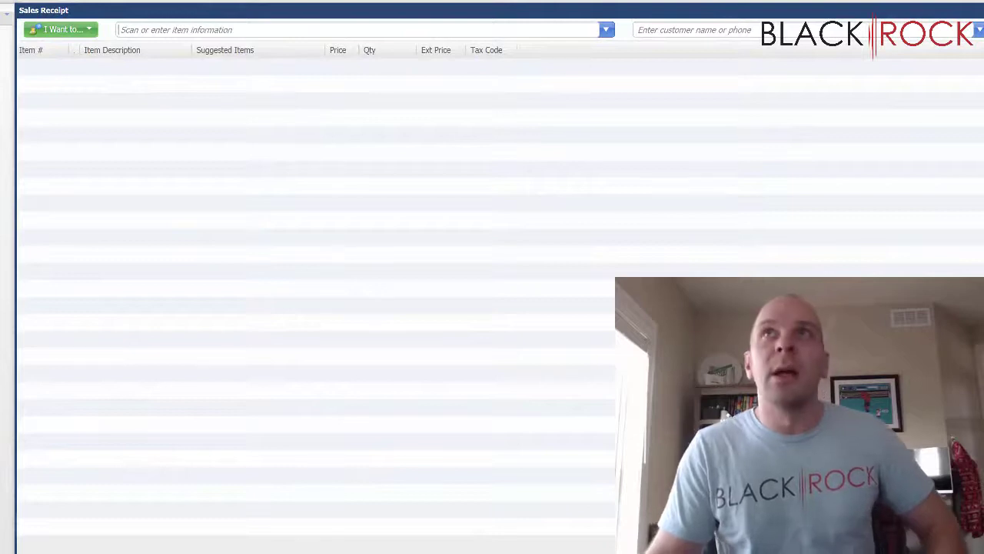
click(606, 29)
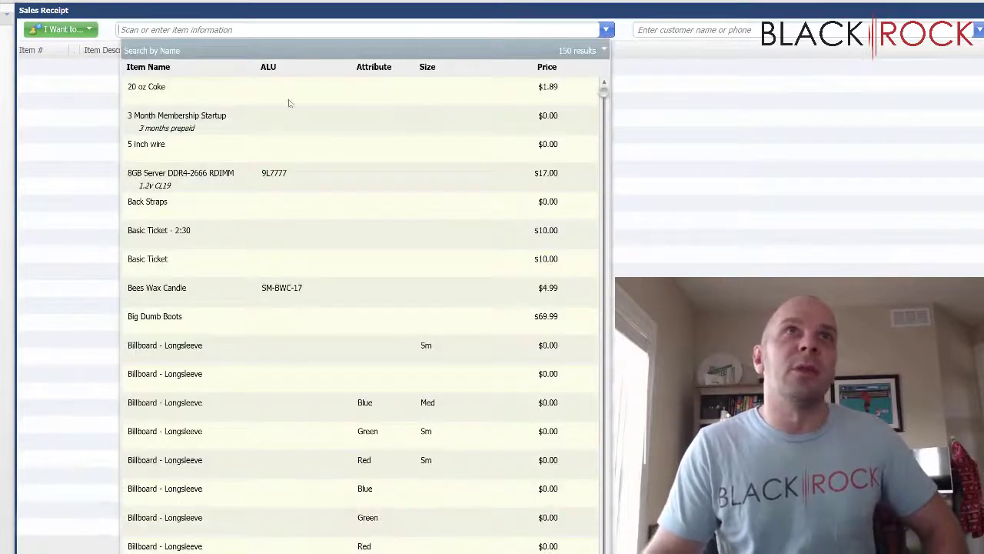
click(191, 323)
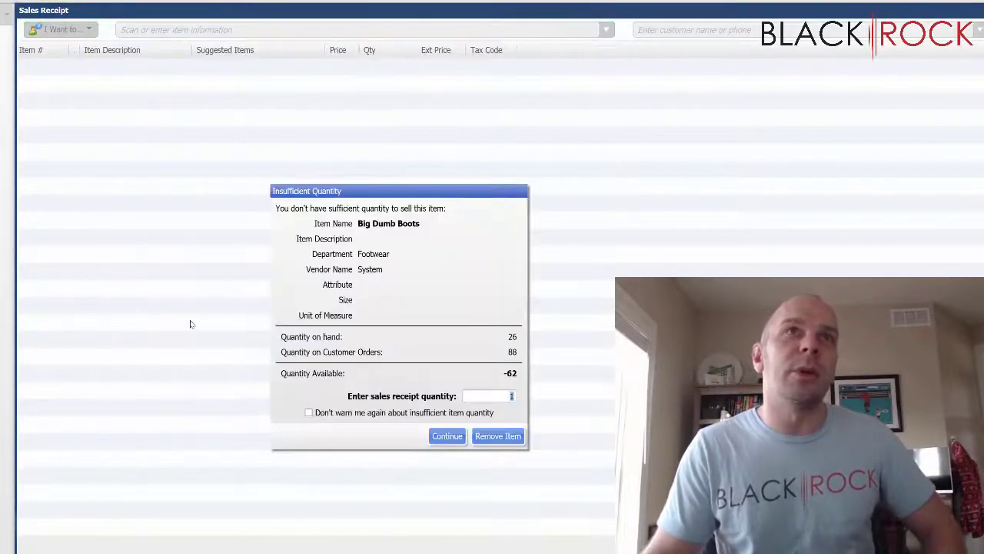
click(440, 441)
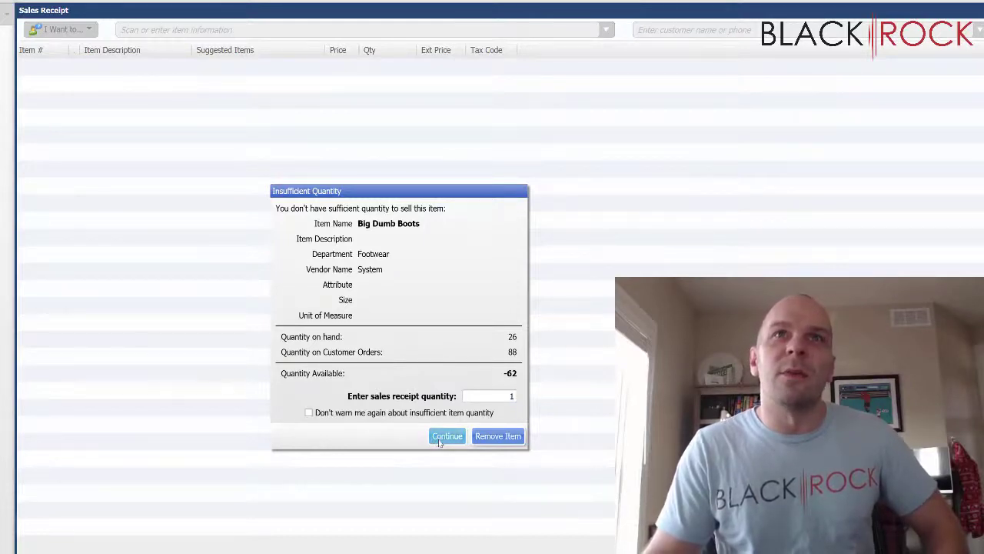
click(439, 445)
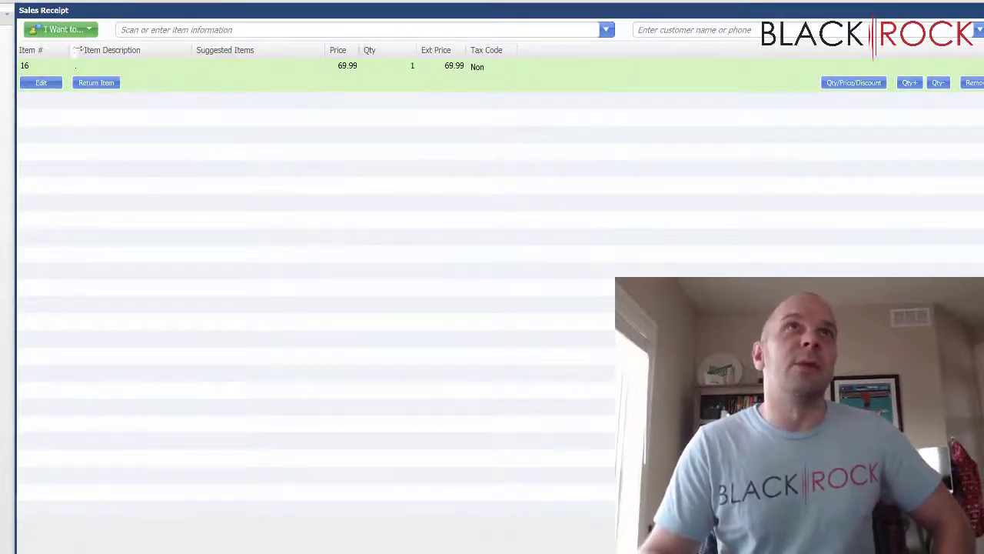
drag(80, 50, 132, 50)
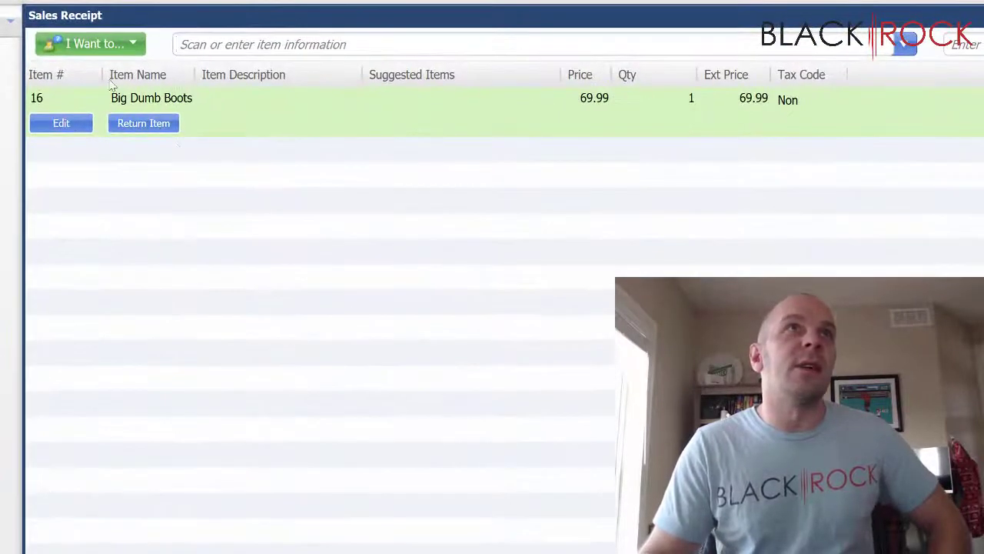
- Bring up the shipping information form for the receipt, keeping UPS Ground as carrier
click(112, 43)
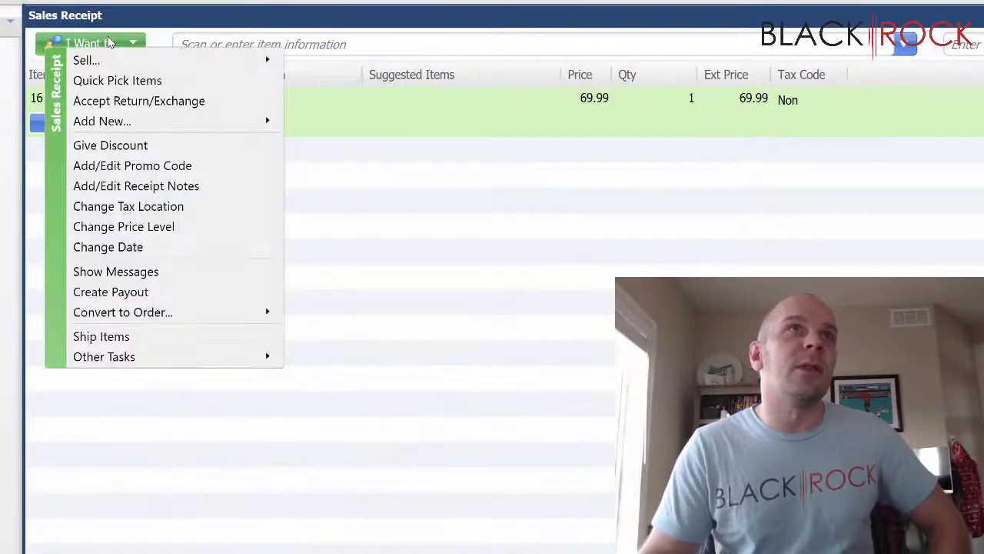
click(152, 343)
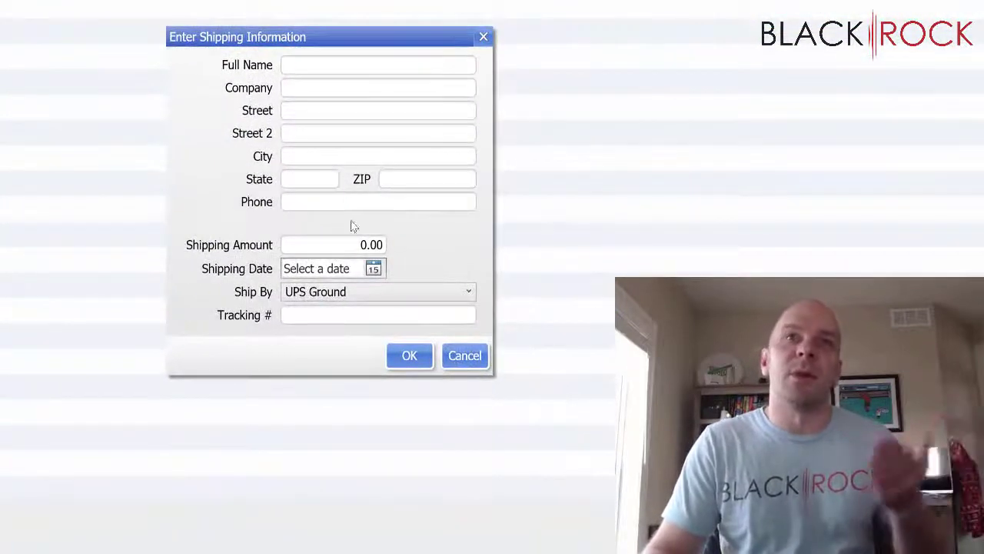
click(400, 291)
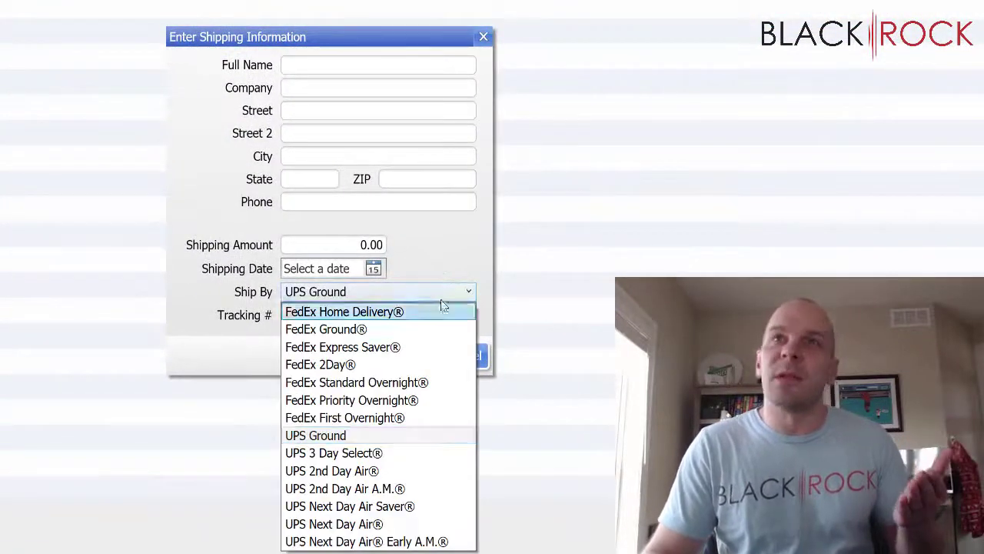
click(450, 295)
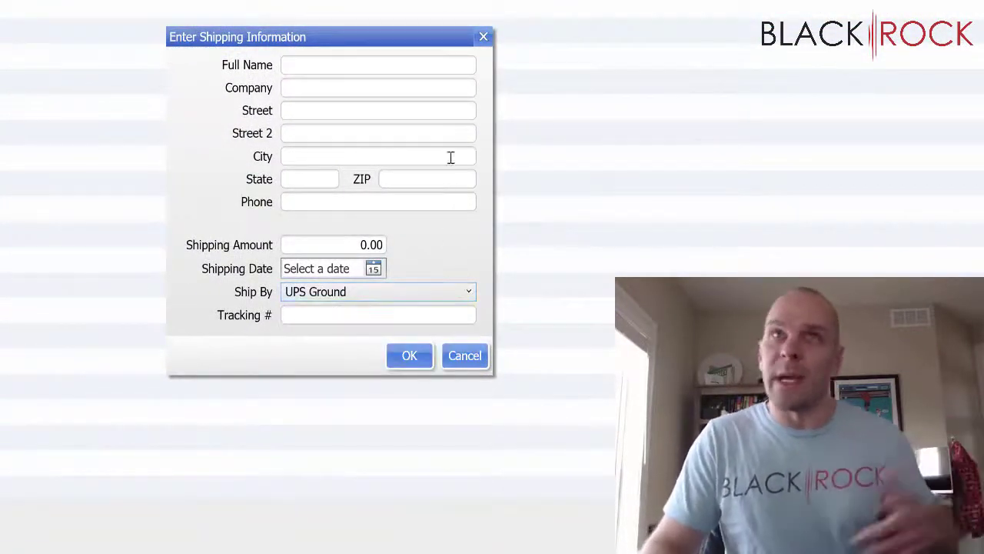
- Enter the ship-to company, street, city, state and ZIP code
click(355, 63)
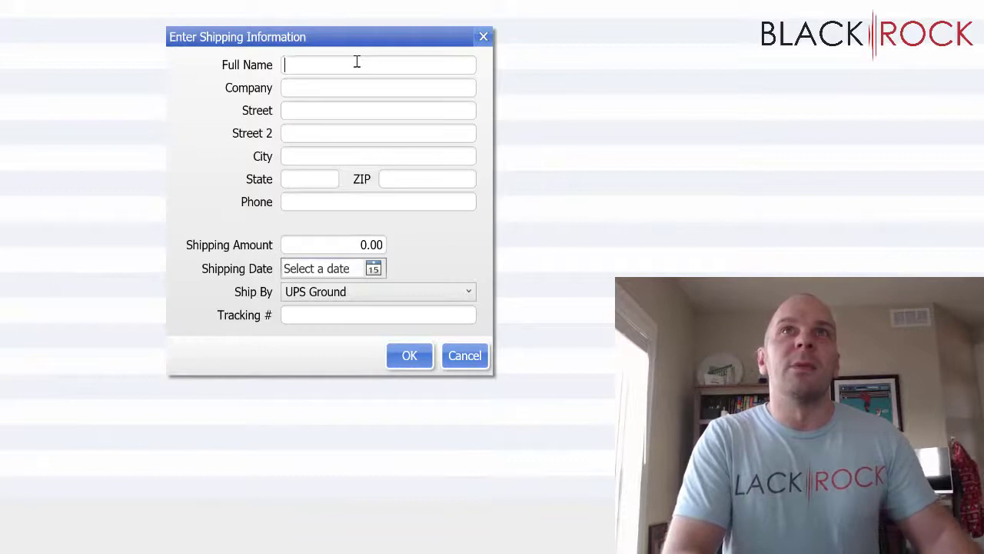
key(Tab)
text(Some Company)
key(Tab)
text(123)
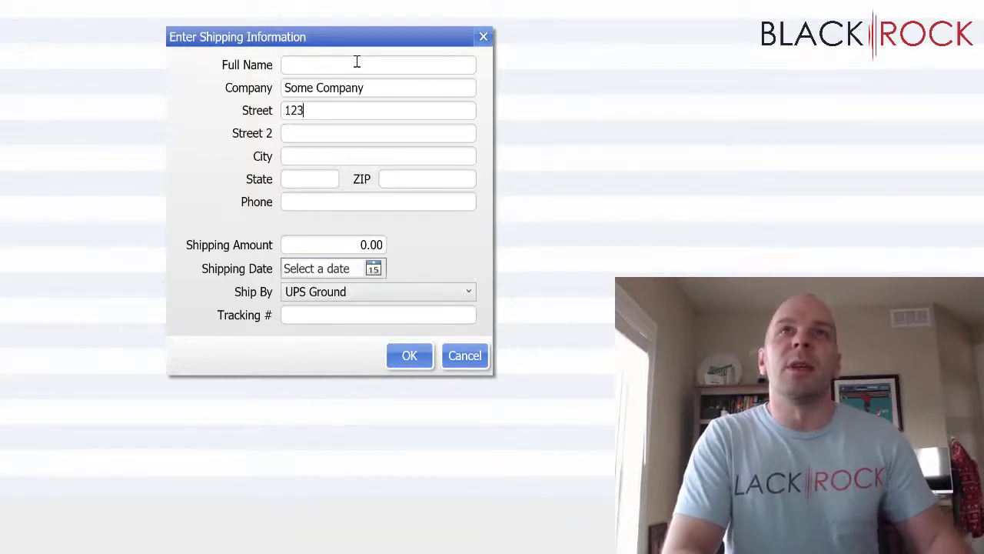
text( something st)
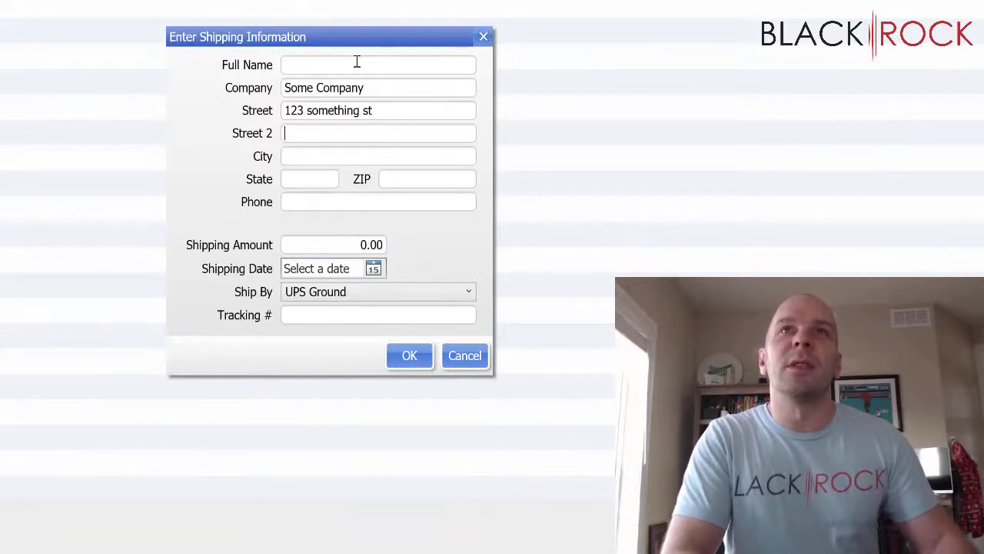
key(Tab)
text(S)
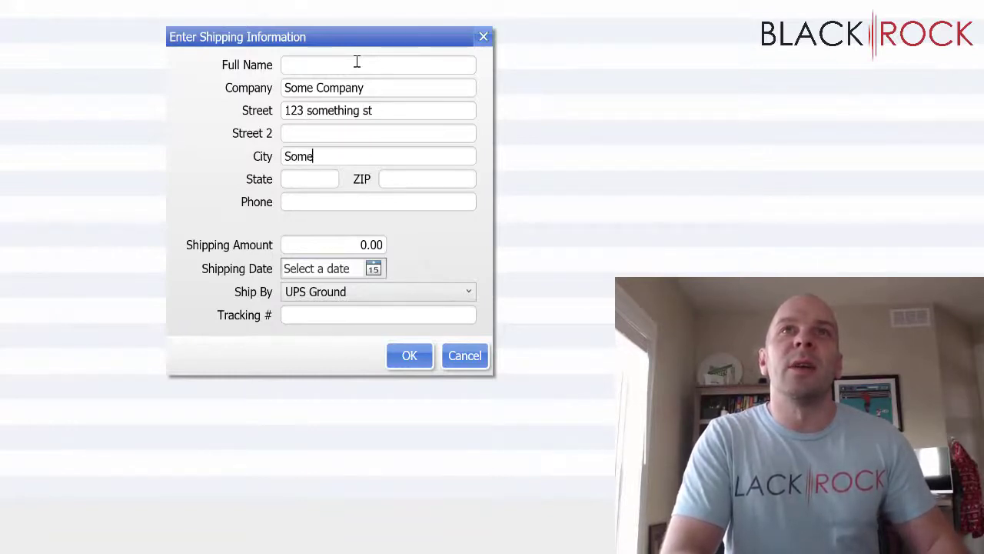
text(omedwh)
key(BackSpace)
key(BackSpace)
key(BackSpace)
text(where)
key(Tab)
text(MN)
key(Tab)
text(55123)
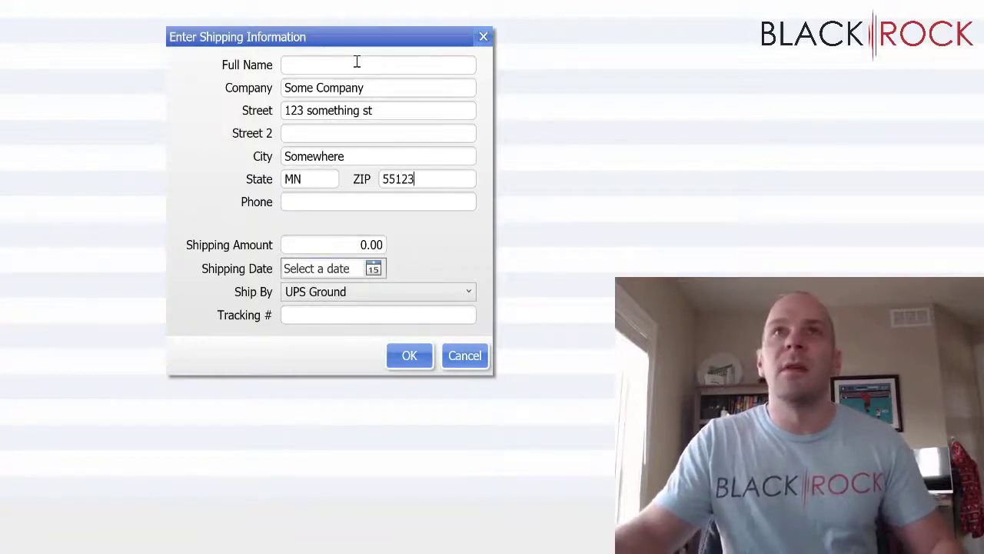
key(Tab)
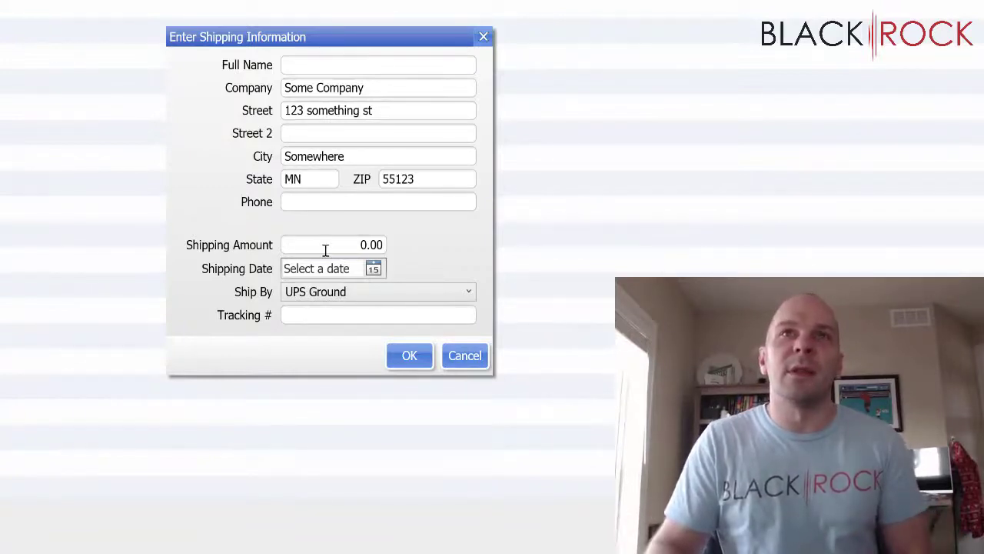
- Set shipping amount 17.00, shipping date 12/10/2020 and a tracking number, then save
click(351, 244)
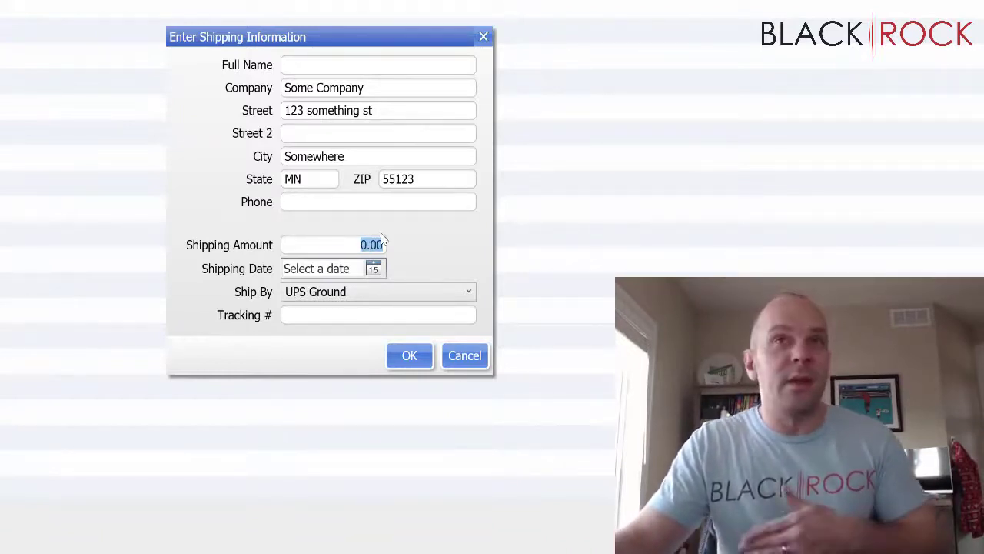
text(17)
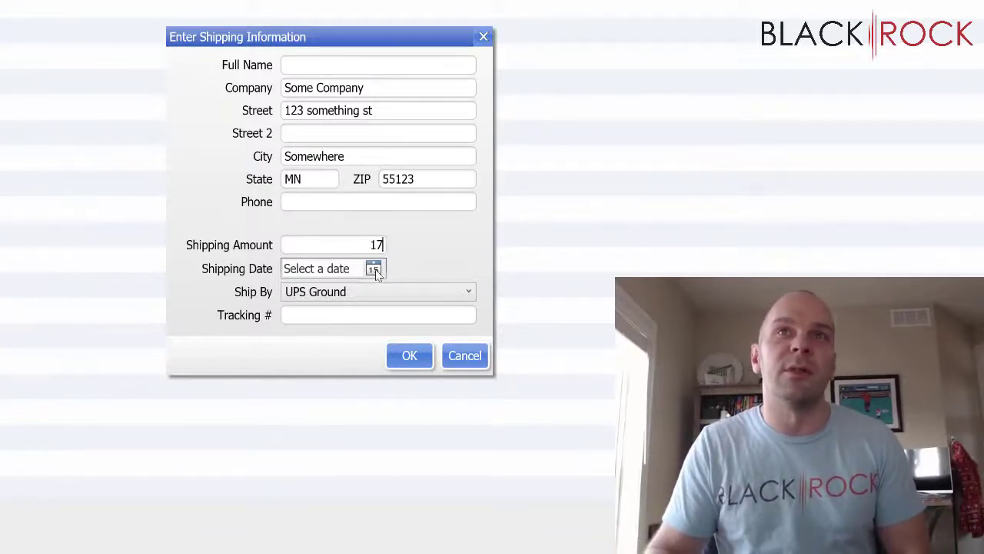
click(375, 269)
click(373, 340)
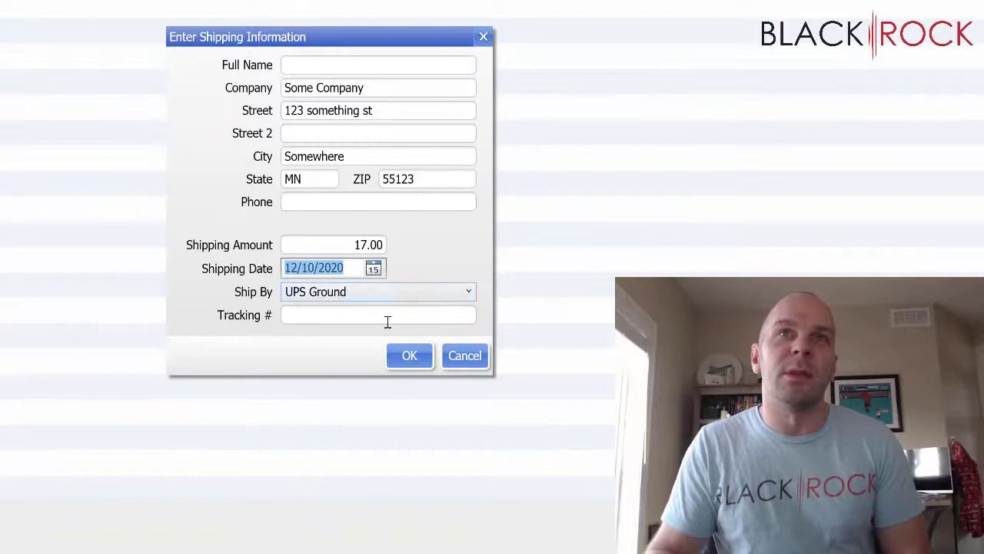
click(323, 317)
text(987651321)
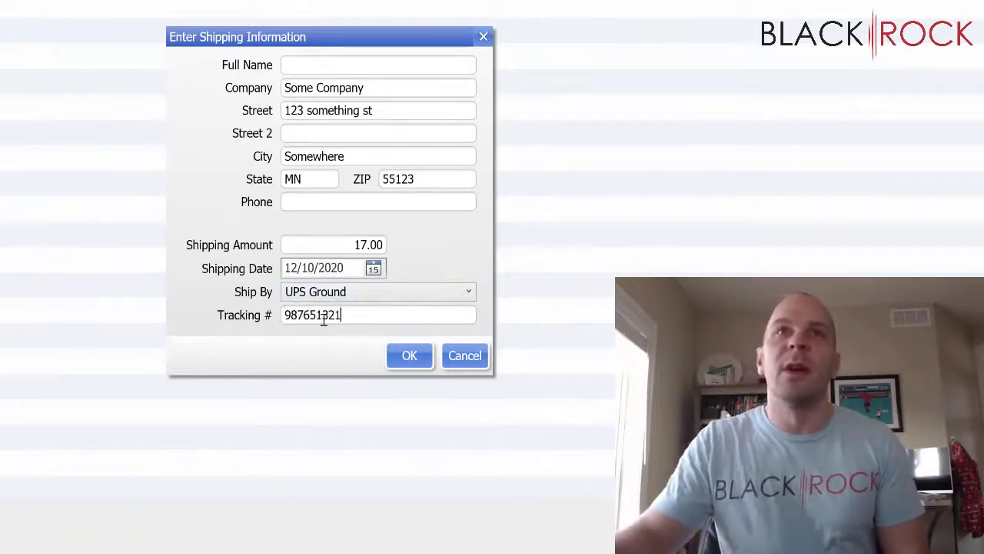
click(427, 360)
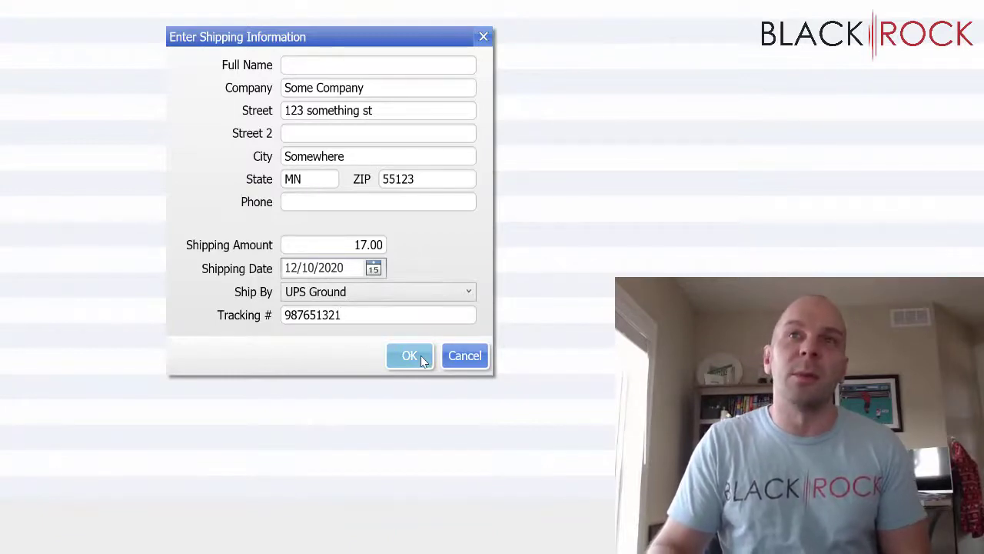
- Apply the 12/10/2020 UPS Ground shipping so the receipt shows 17.00 shipping and 86.99 total
click(420, 355)
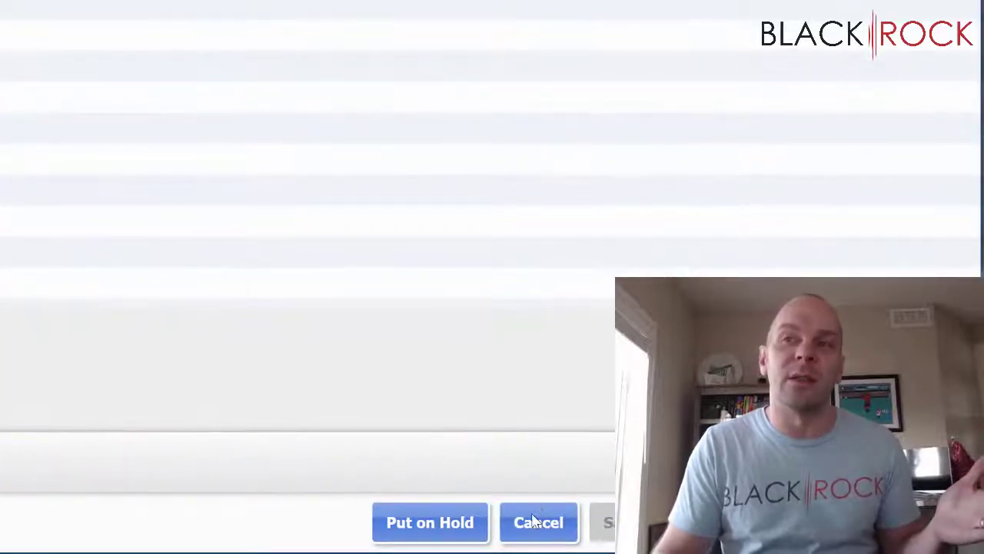
- Discard the unsaved receipt and open Company Preferences to the Sales Tax page
click(536, 525)
click(429, 346)
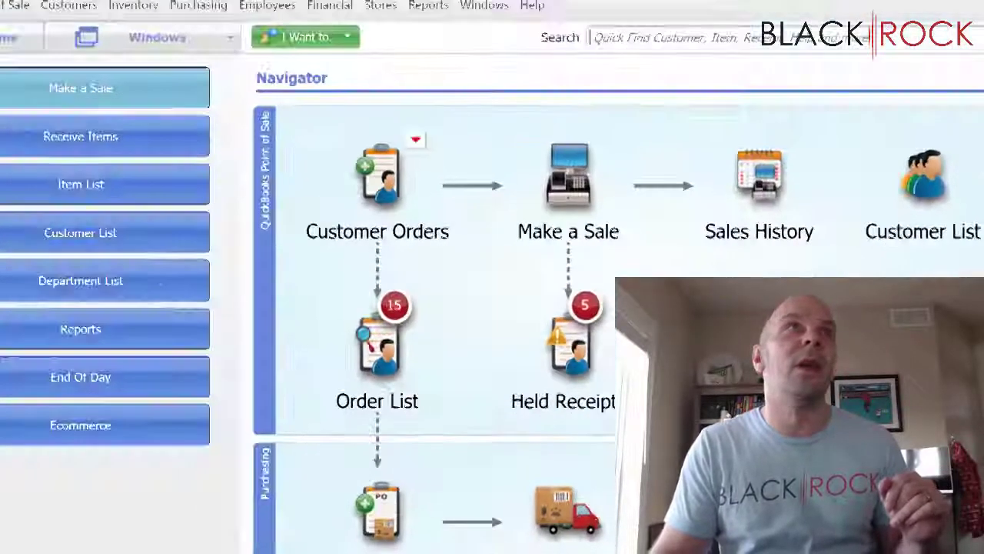
click(19, 38)
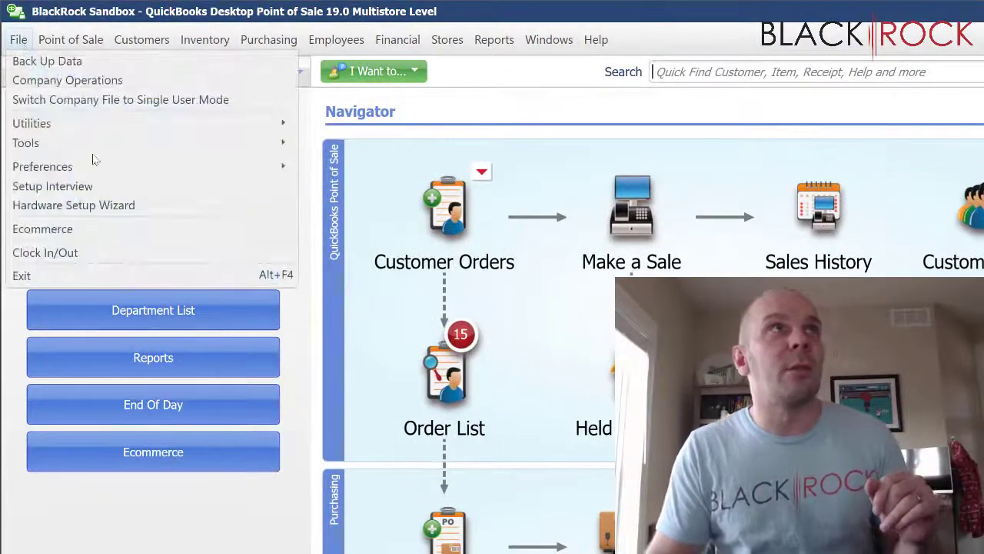
mouse_move(249, 171)
click(319, 168)
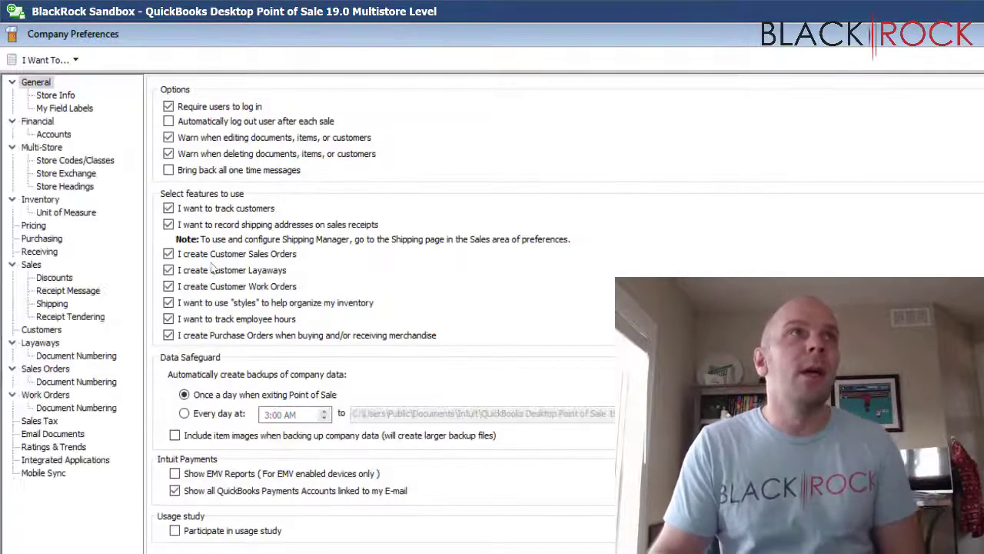
click(45, 422)
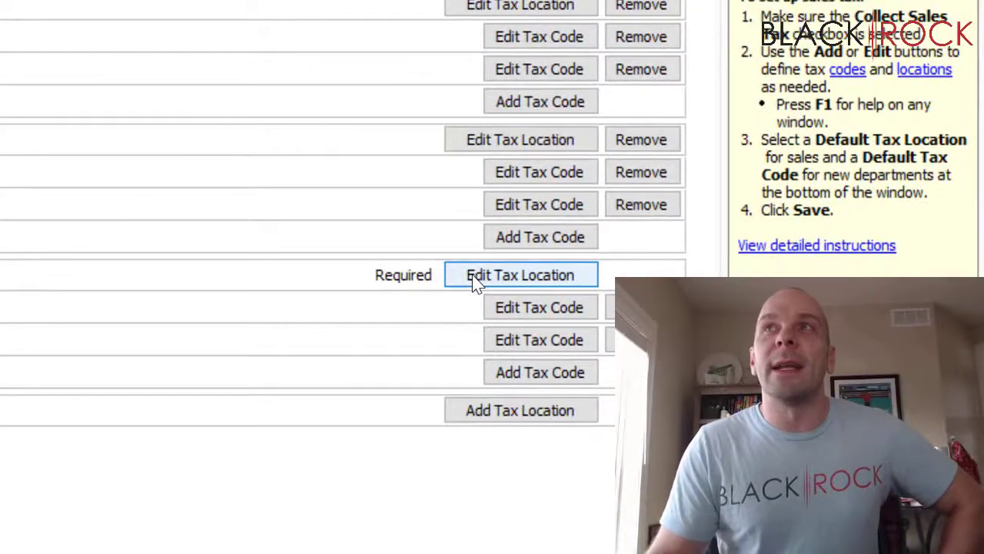
- Tick 'Shipping to this location is taxable' for Northlake with code Tax - Tax, and save
click(476, 283)
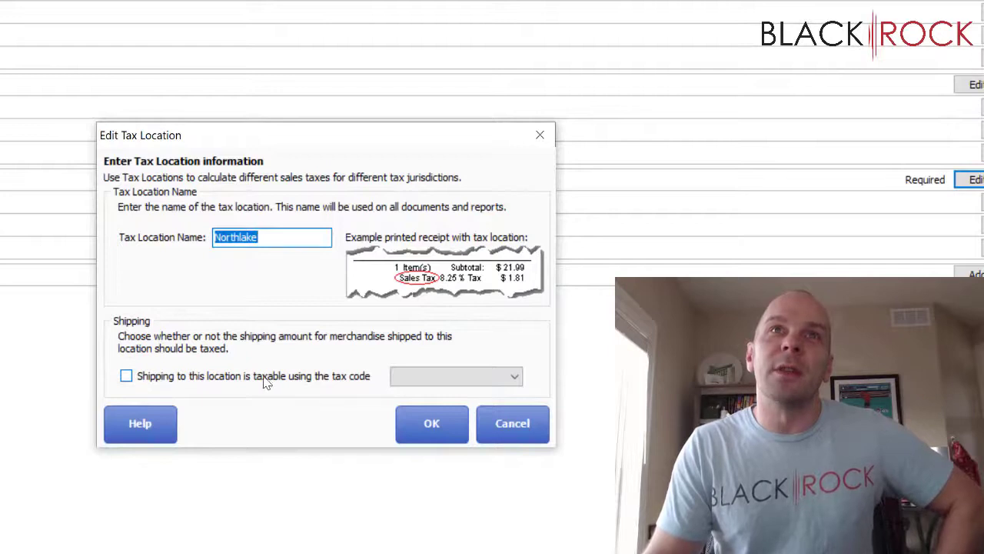
click(127, 377)
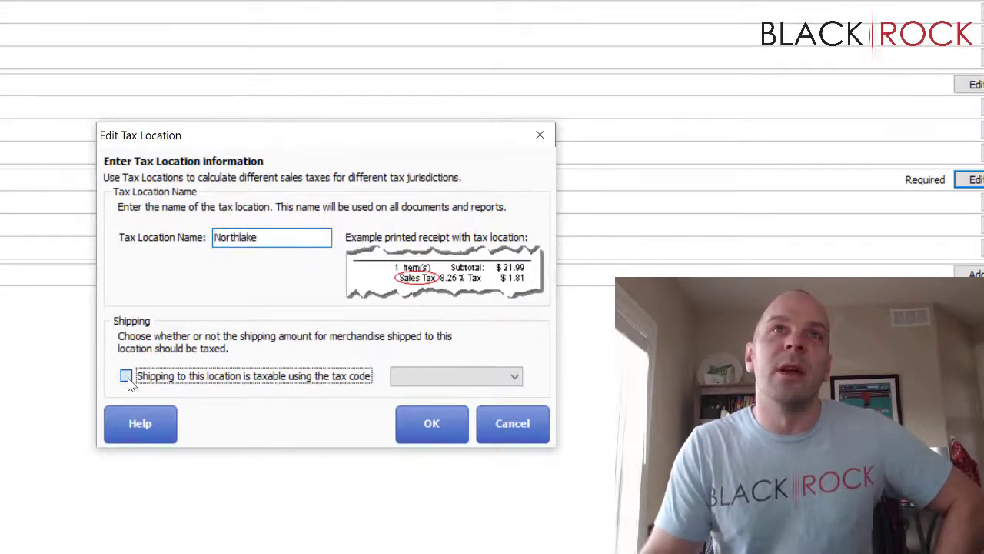
click(456, 379)
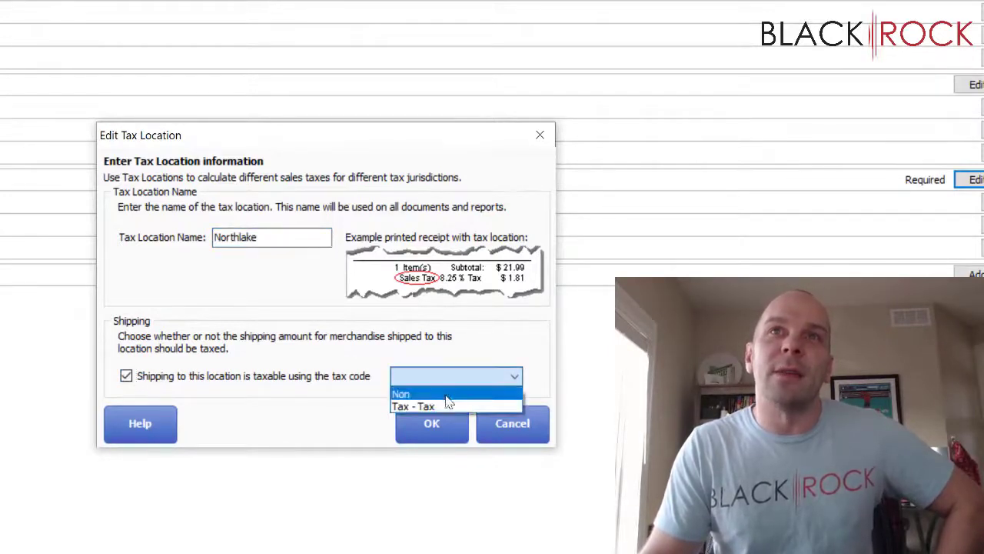
click(440, 406)
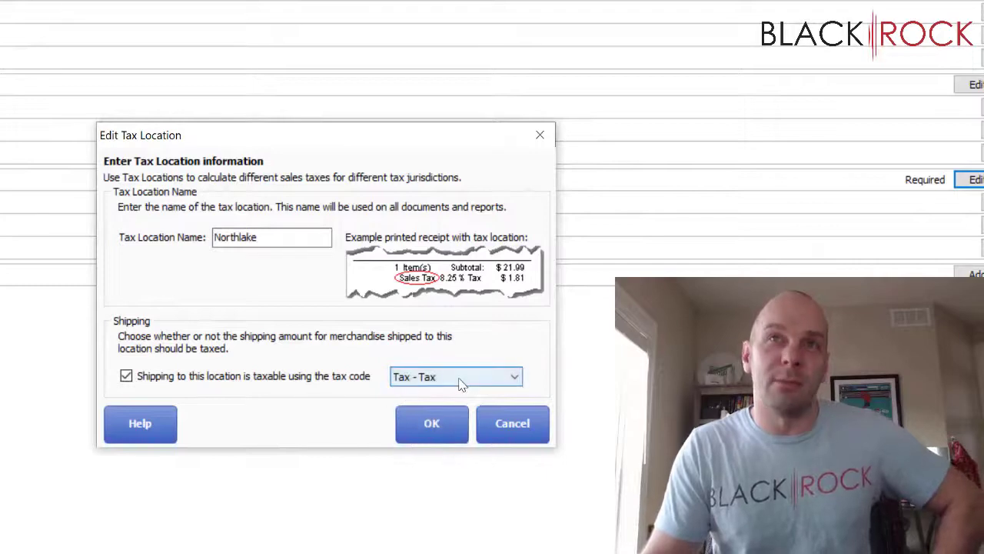
click(436, 424)
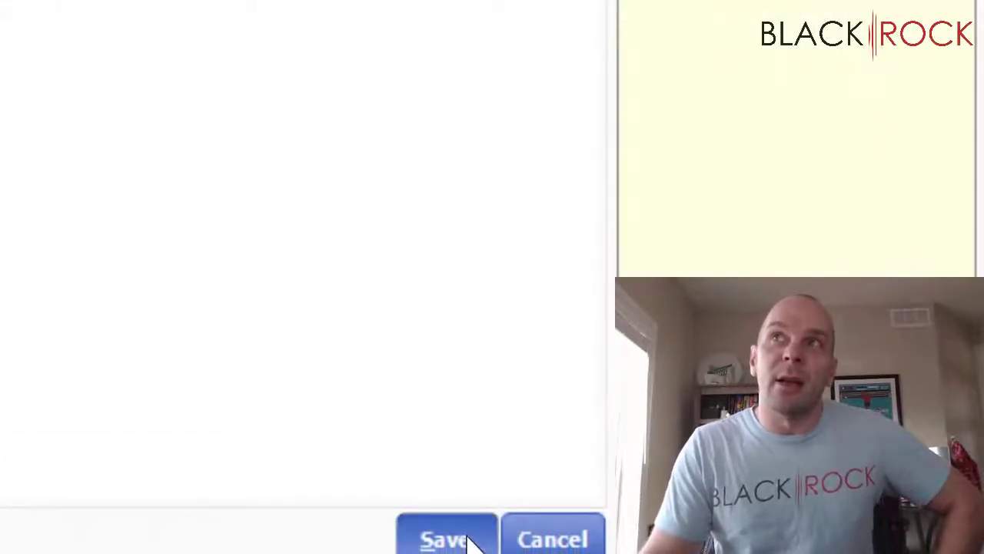
click(446, 538)
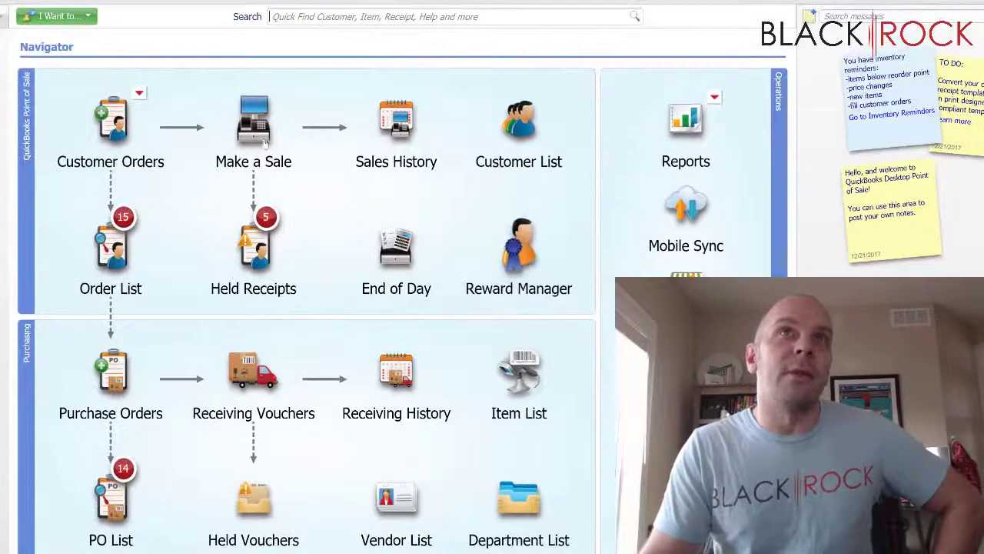
- Start a new sale with one Big Dumb Boots, accepting the insufficient-quantity warning
click(268, 152)
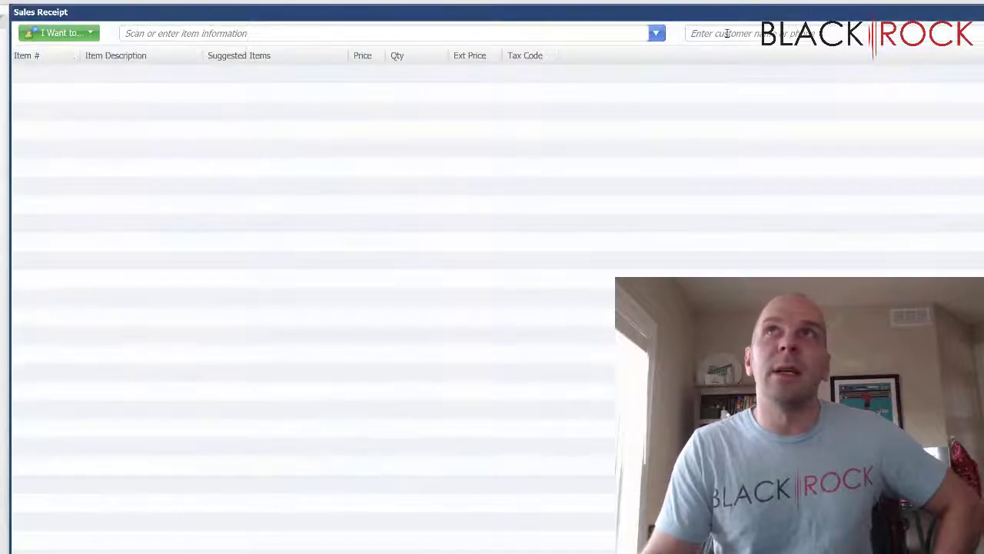
click(655, 34)
text(big)
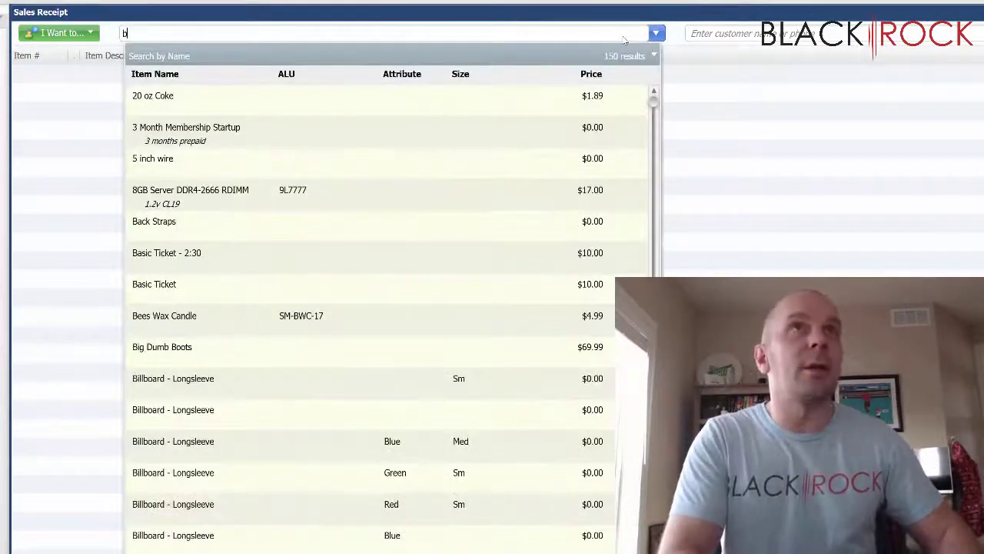
click(508, 99)
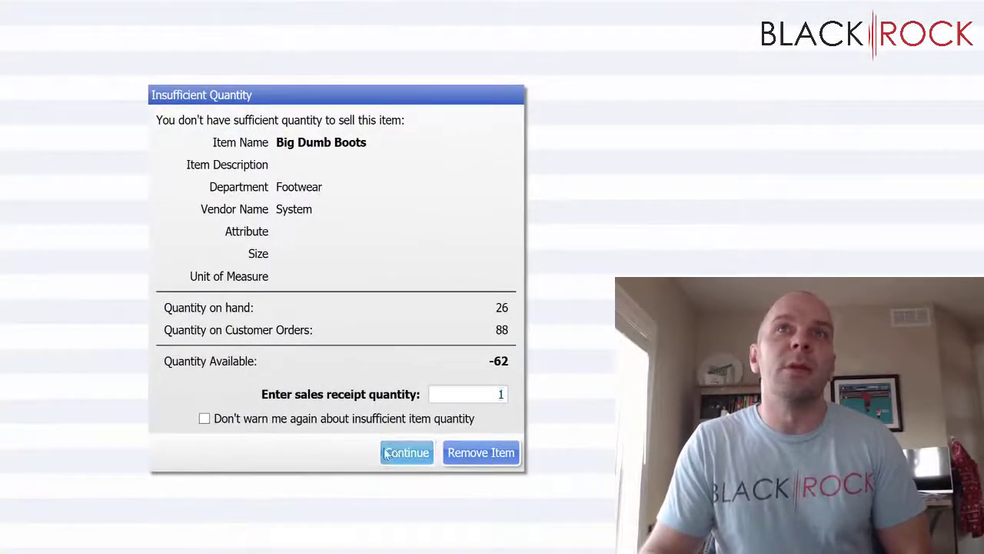
click(388, 453)
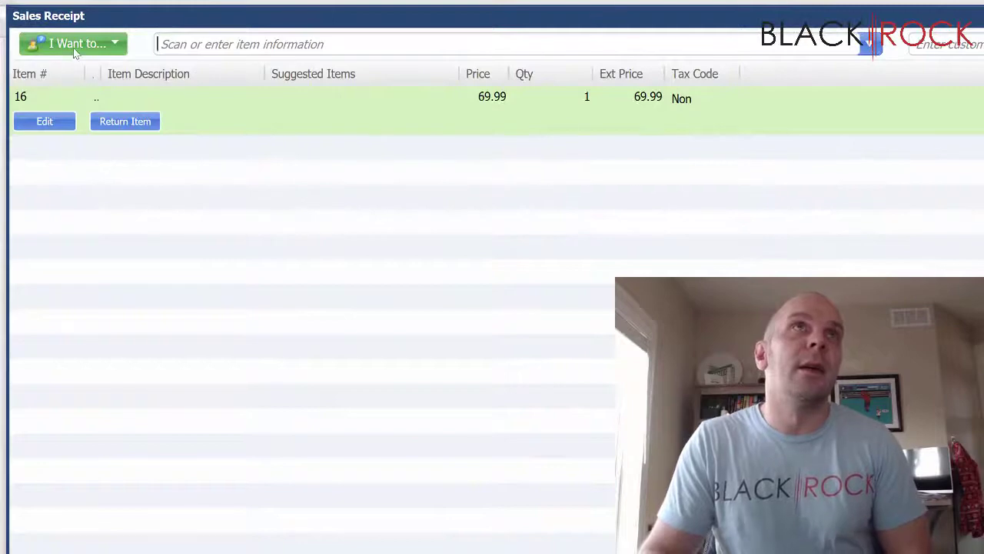
- Add 17.00 shipping dated 12/10/2020, giving 1.32 tax and an 88.31 total
click(73, 44)
click(114, 335)
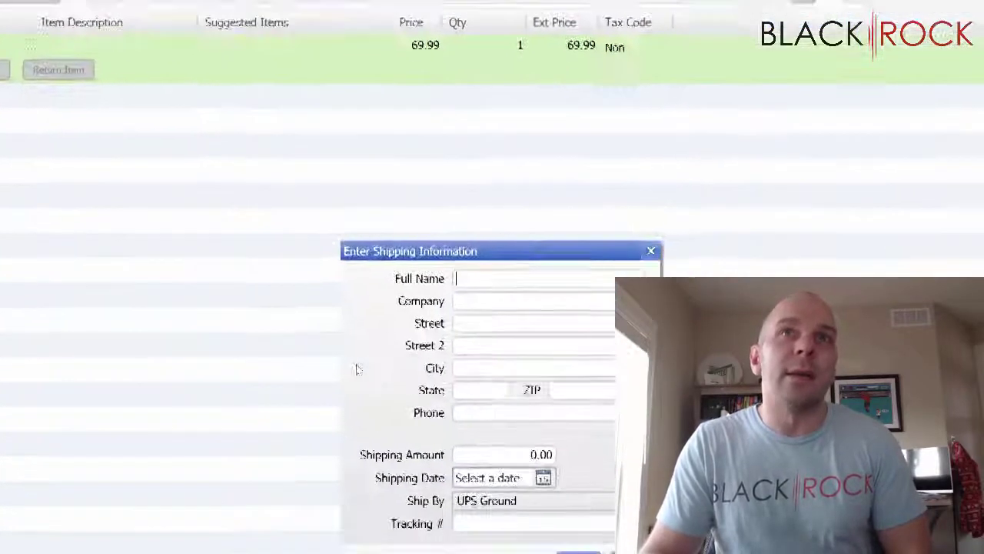
click(293, 159)
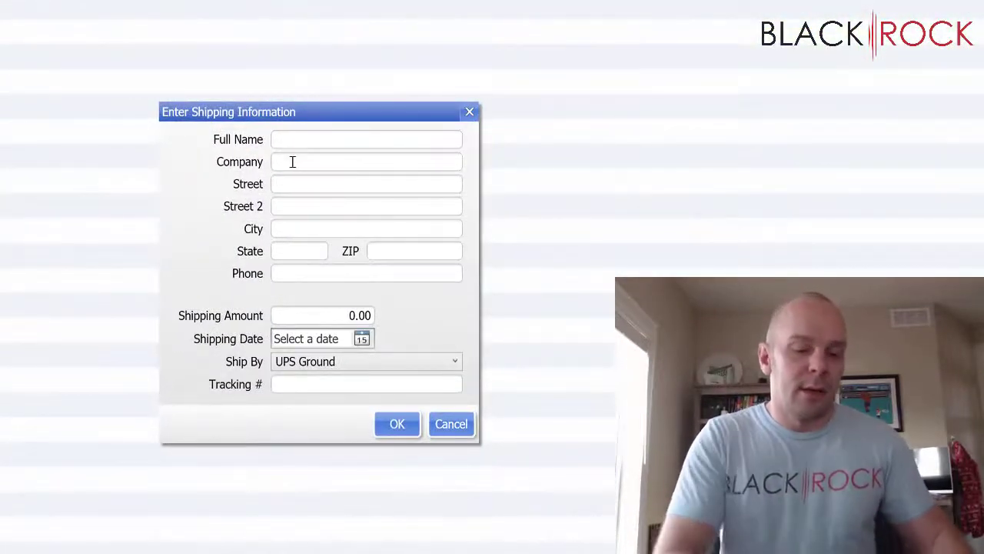
click(321, 318)
text(17)
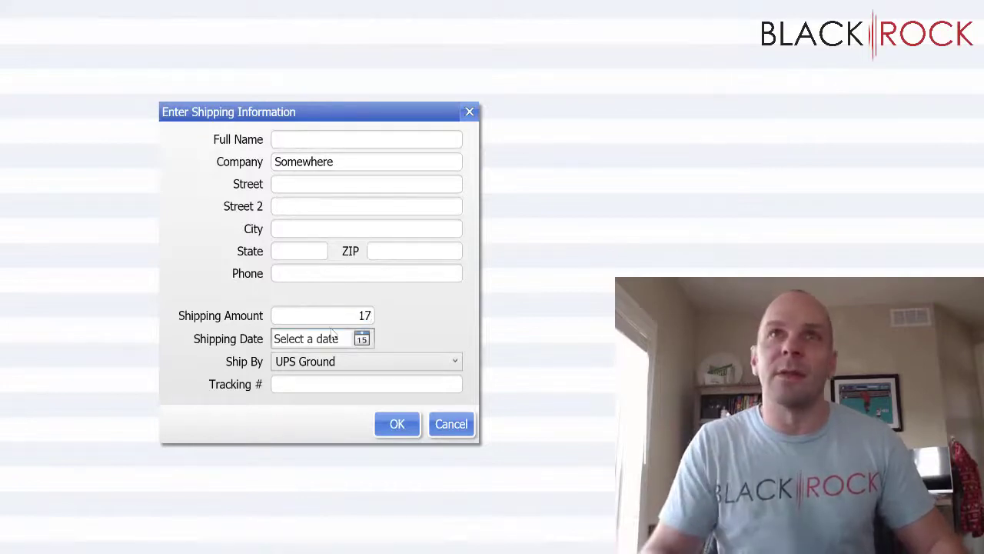
click(367, 343)
click(361, 409)
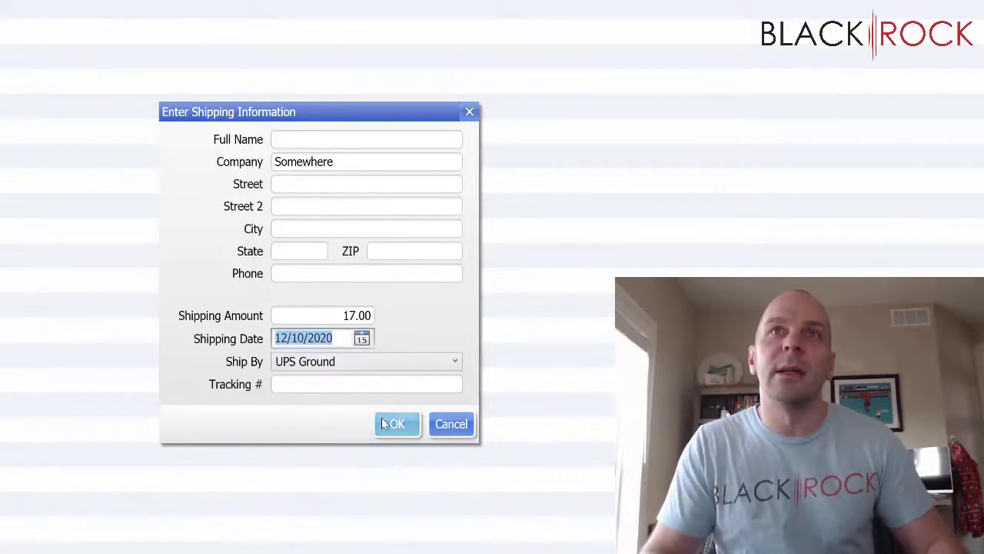
click(399, 429)
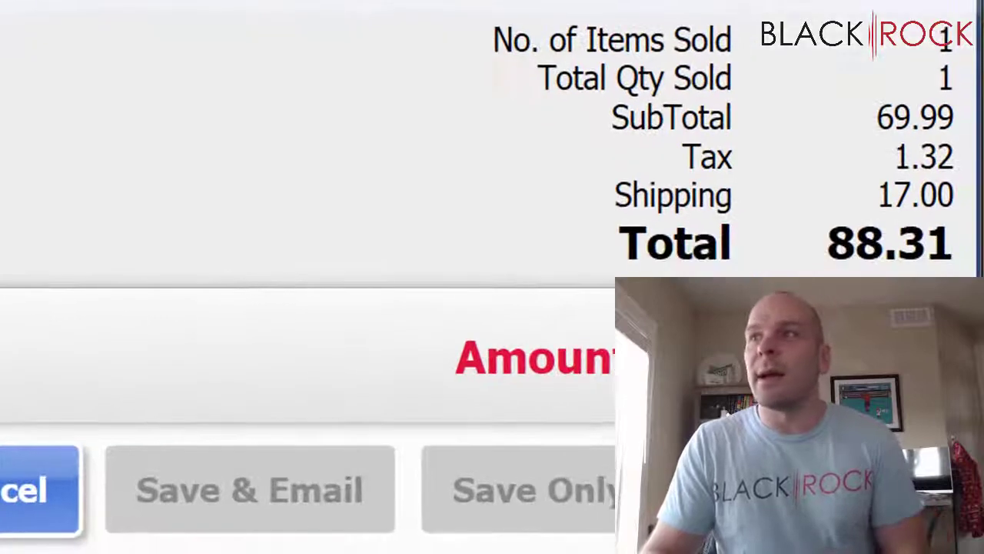